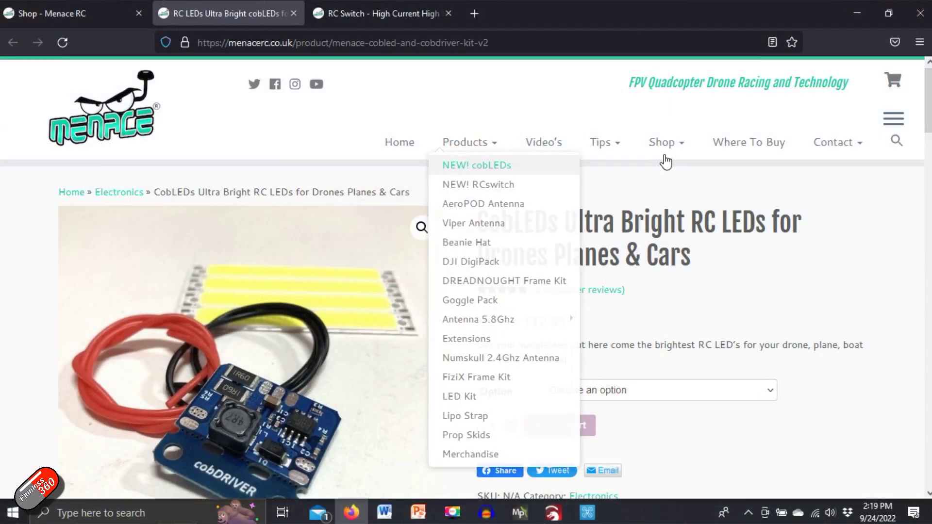
- Scroll down the CobLEDs product page to the Manual heading and its PDF link
{"action": "mouse_move", "coordinate": [755, 262]}
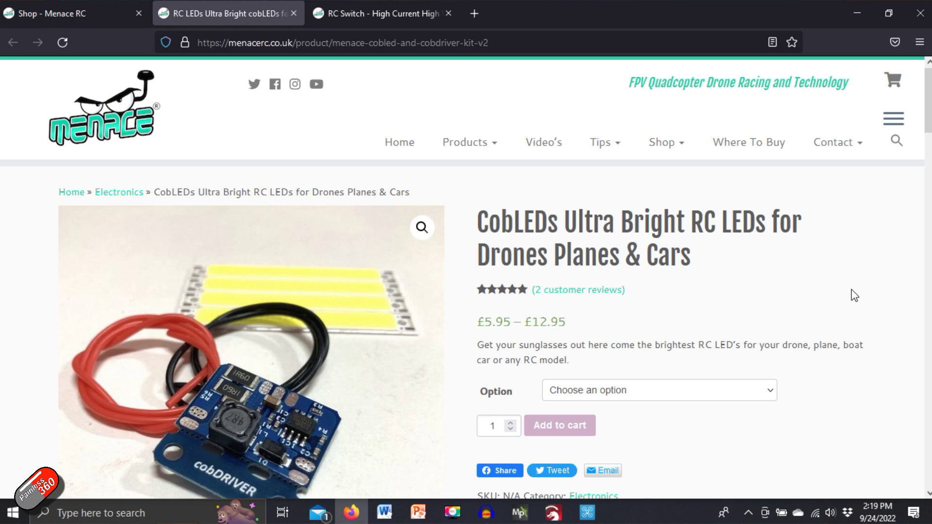
{"action": "scroll", "coordinate": [854, 296], "scroll_direction": "down", "scroll_amount": 10}
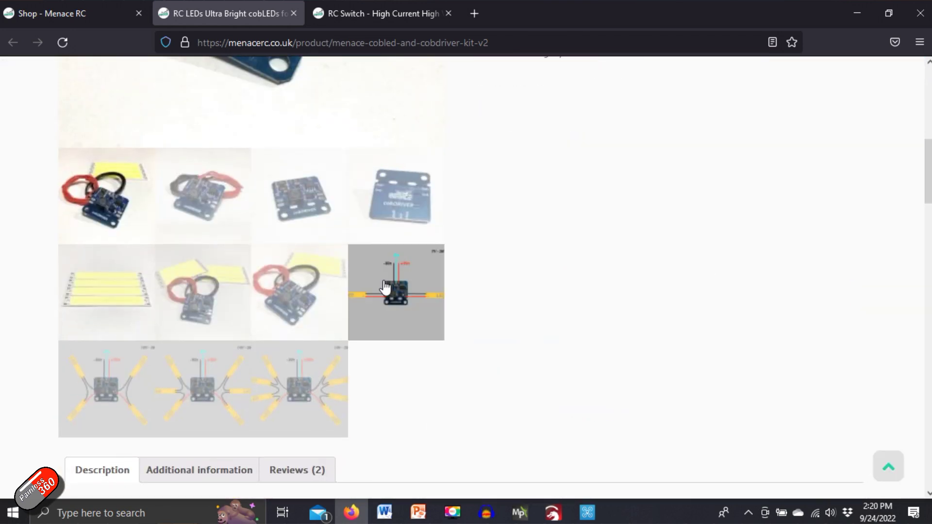
{"action": "scroll", "coordinate": [384, 287], "scroll_direction": "down", "scroll_amount": 2}
{"action": "scroll", "coordinate": [414, 358], "scroll_direction": "down", "scroll_amount": 9}
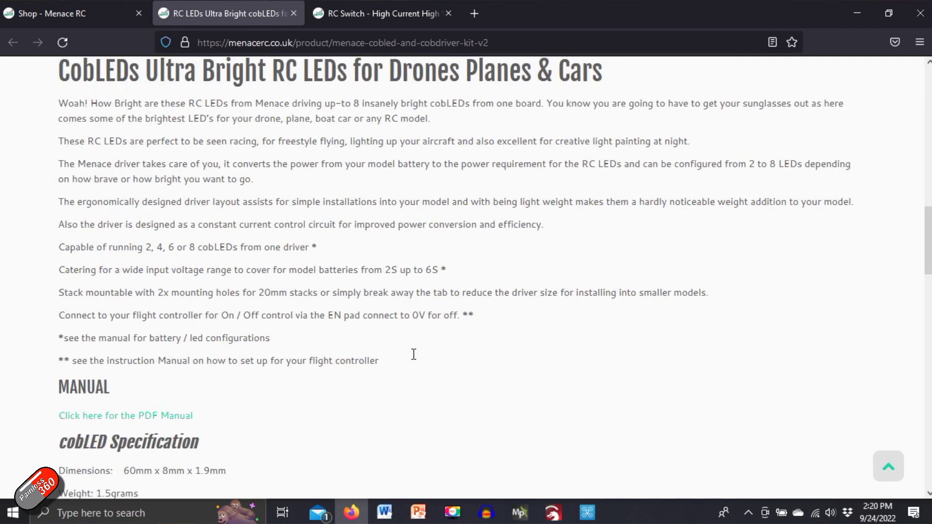
{"action": "scroll", "coordinate": [413, 357], "scroll_direction": "down", "scroll_amount": 1}
- Open the Manual-CobV2.pdf manual and read through its four pages
{"action": "left_click", "coordinate": [119, 371]}
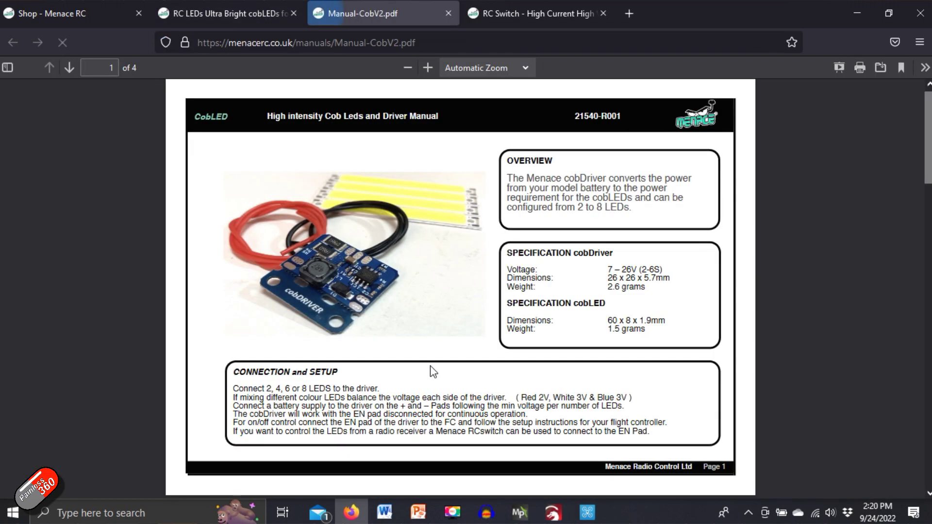
{"action": "scroll", "coordinate": [434, 372], "scroll_direction": "down", "scroll_amount": 15}
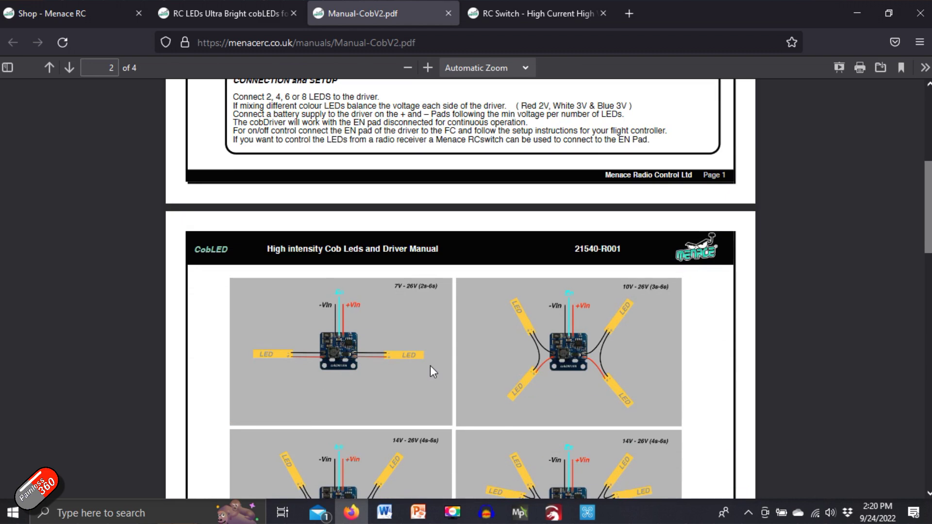
{"action": "scroll", "coordinate": [433, 372], "scroll_direction": "down", "scroll_amount": 1}
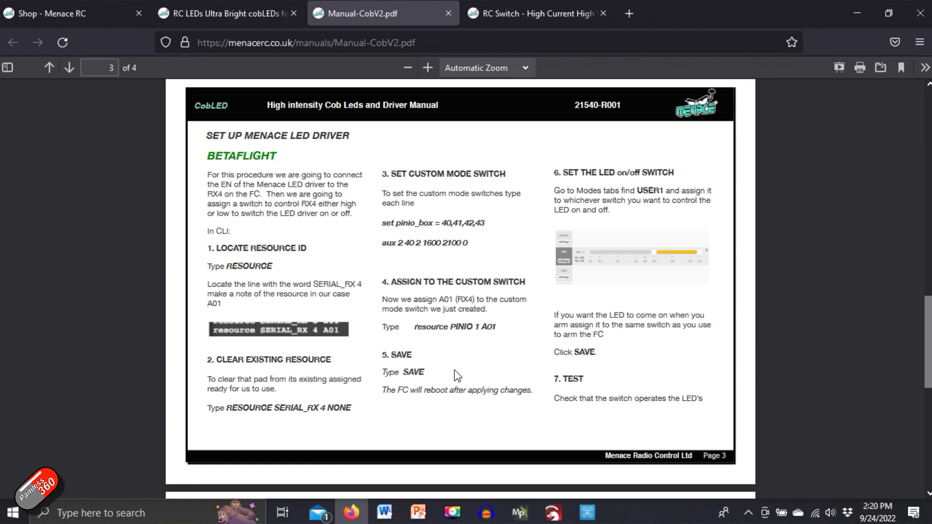
{"action": "scroll", "coordinate": [455, 370], "scroll_direction": "up", "scroll_amount": 5}
{"action": "scroll", "coordinate": [455, 370], "scroll_direction": "down", "scroll_amount": 5}
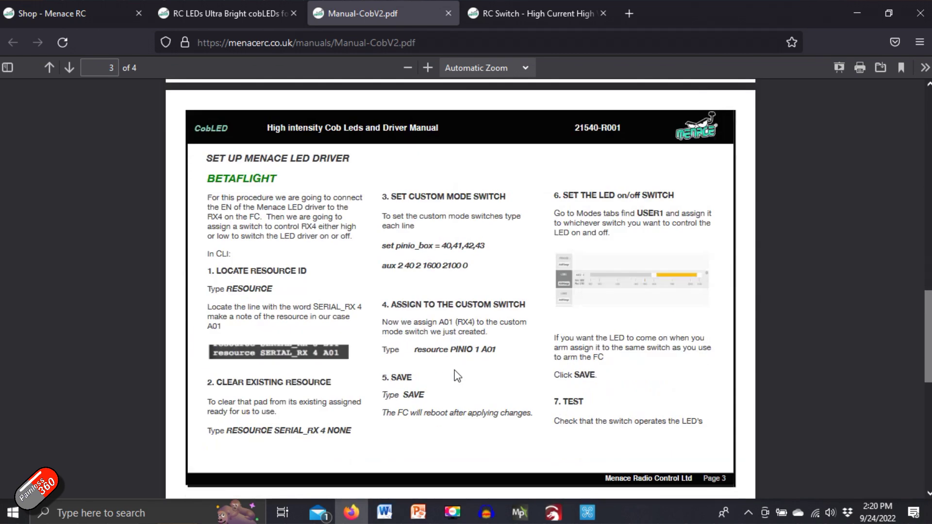
{"action": "scroll", "coordinate": [455, 370], "scroll_direction": "up", "scroll_amount": 1}
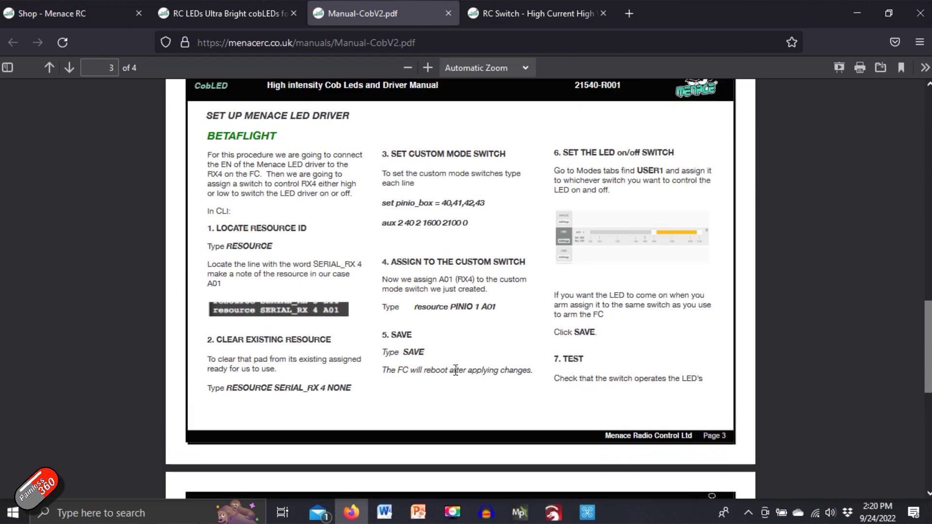
{"action": "scroll", "coordinate": [455, 370], "scroll_direction": "down", "scroll_amount": 5}
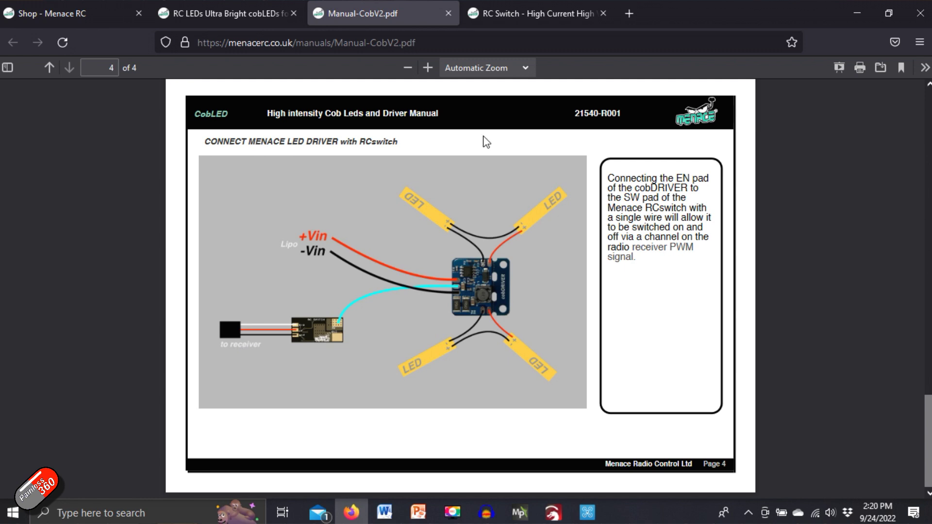
- Glance at the RCswitch product page, then return to the top of the CobLEDs page
{"action": "left_click", "coordinate": [529, 16]}
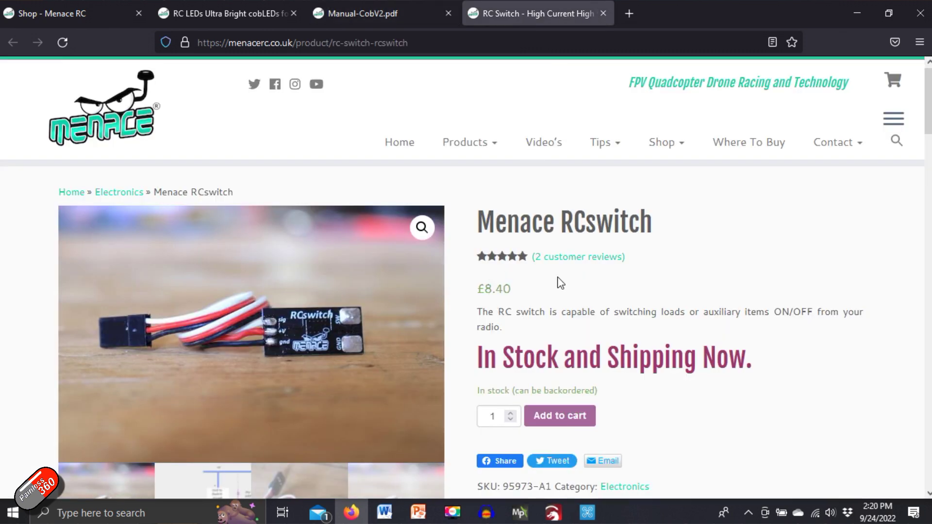
{"action": "left_click", "coordinate": [372, 13]}
{"action": "left_click", "coordinate": [257, 2]}
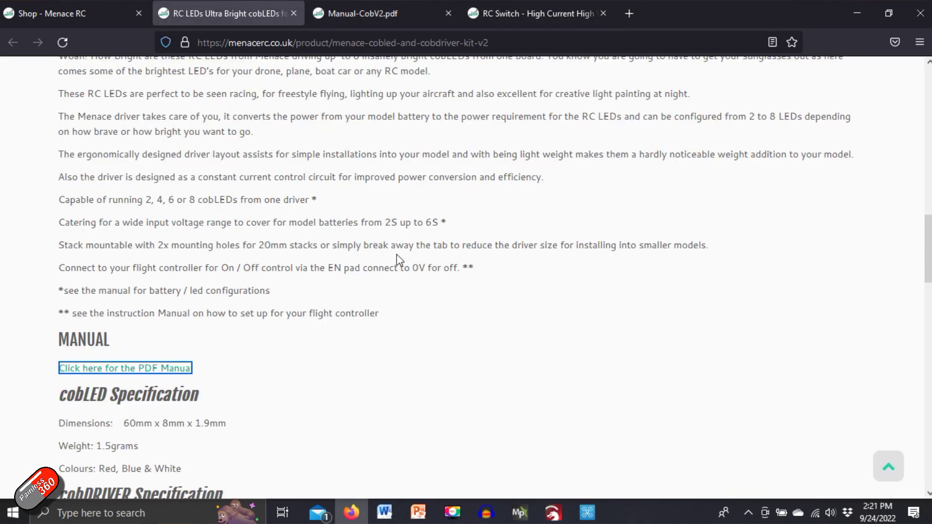
{"action": "scroll", "coordinate": [397, 256], "scroll_direction": "up", "scroll_amount": 15}
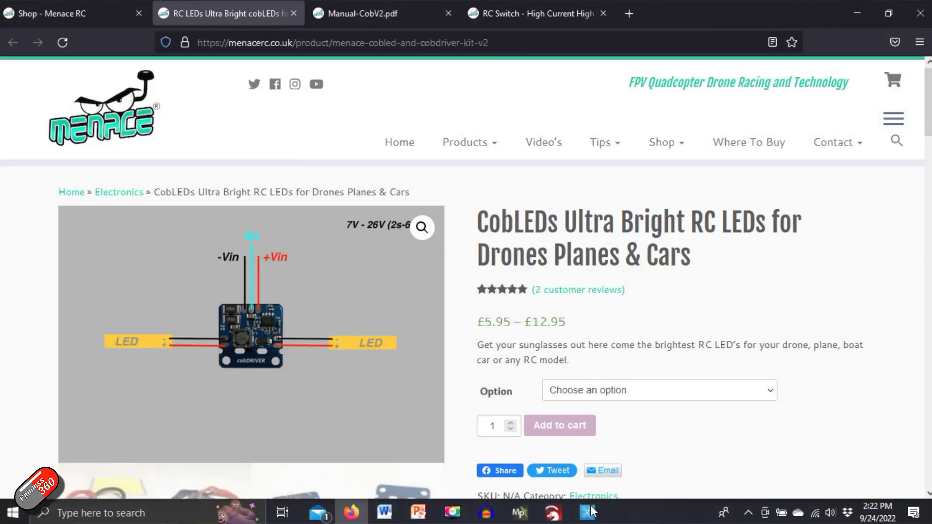
- Connect INAV Configurator to the flight controller and view the Receiver page, where CH 8 reads 2011
{"action": "left_click", "coordinate": [594, 511]}
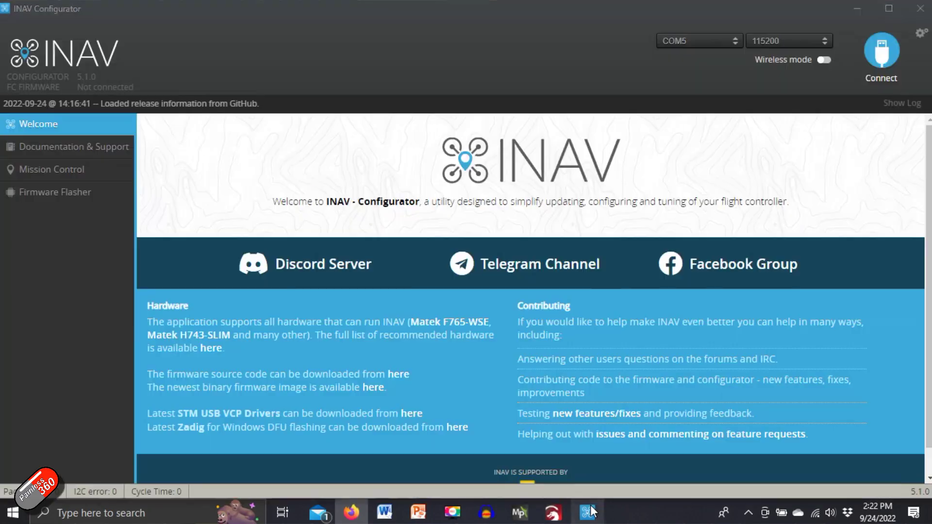
{"action": "left_click", "coordinate": [888, 64]}
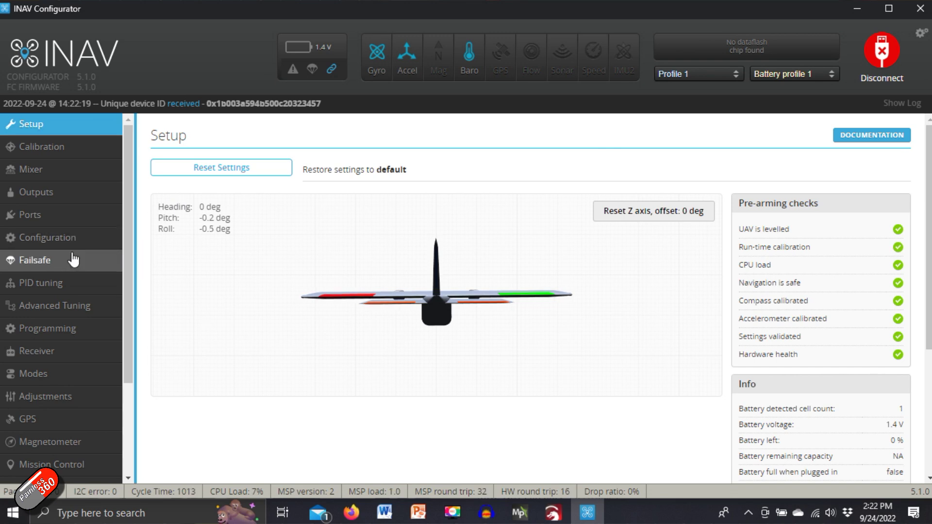
{"action": "left_click", "coordinate": [68, 353]}
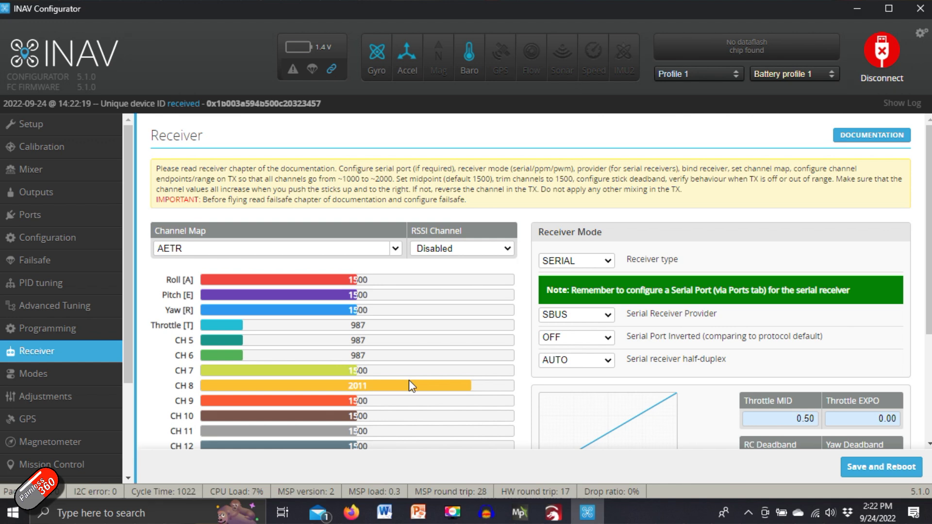
- In the Mixer, replace the old RC Channel 8 servo rule with a new rule feeding servo 5 from RC Channel 8
{"action": "left_click", "coordinate": [78, 174]}
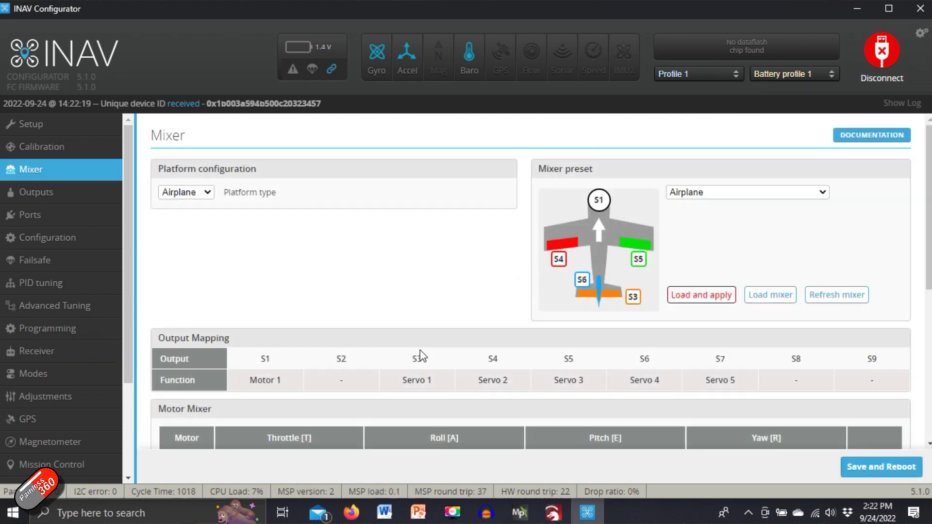
{"action": "scroll", "coordinate": [421, 351], "scroll_direction": "down", "scroll_amount": 6}
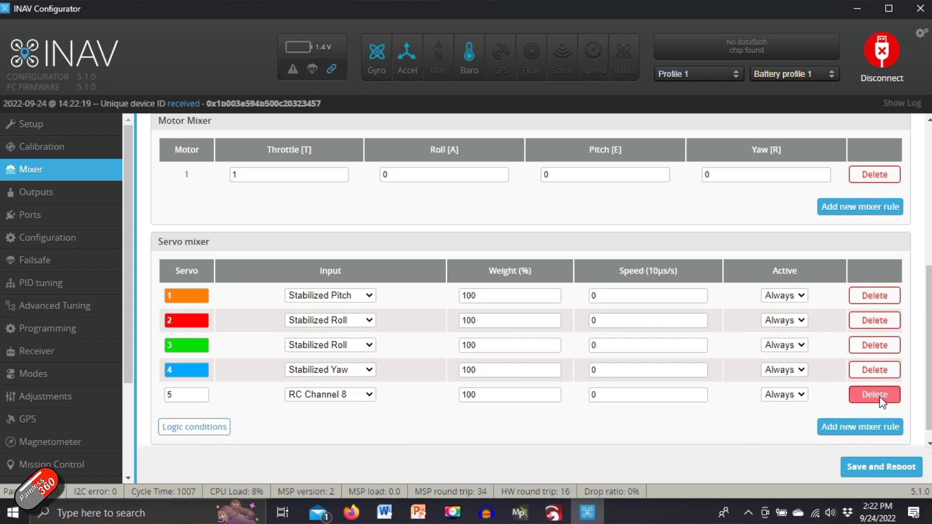
{"action": "left_click", "coordinate": [881, 396]}
{"action": "left_click", "coordinate": [851, 414]}
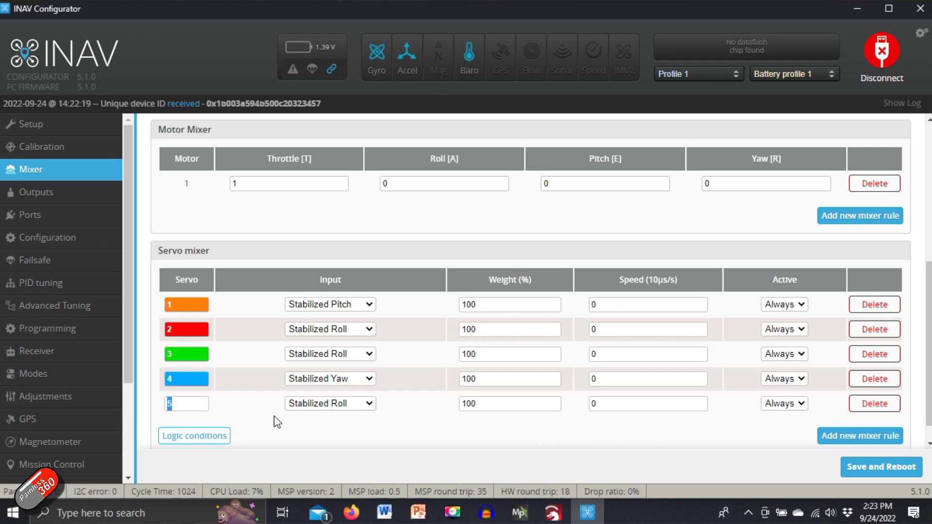
{"action": "left_click", "coordinate": [373, 408]}
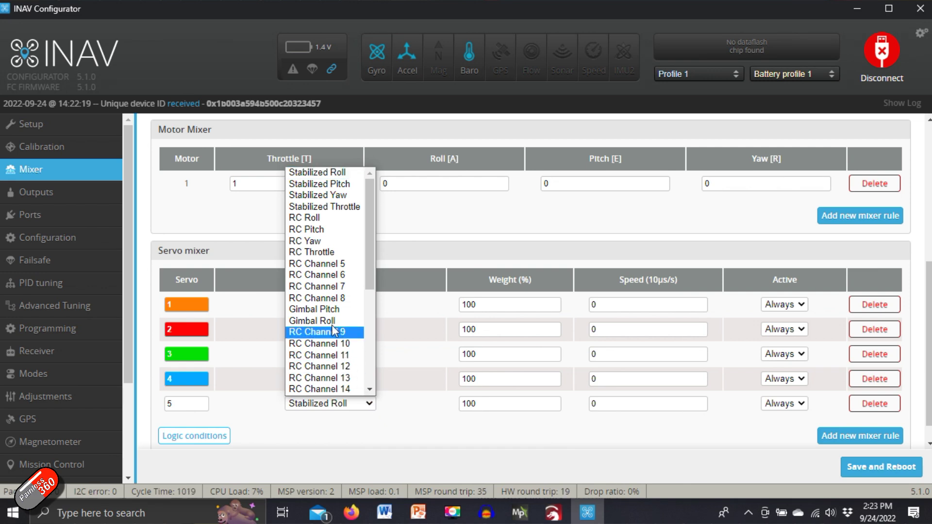
{"action": "left_click", "coordinate": [339, 298]}
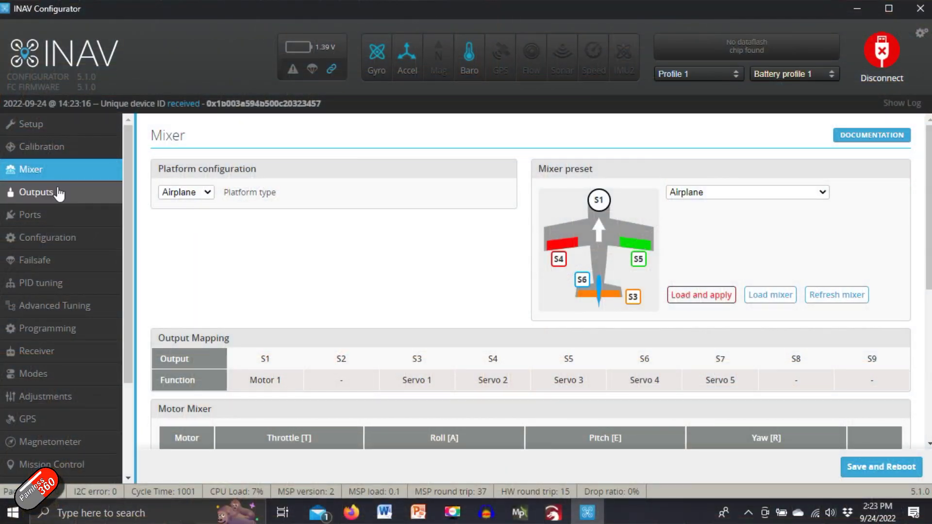
- Check the Servos section of the Outputs page, where servo 5 sits at 1000
{"action": "left_click", "coordinate": [36, 192]}
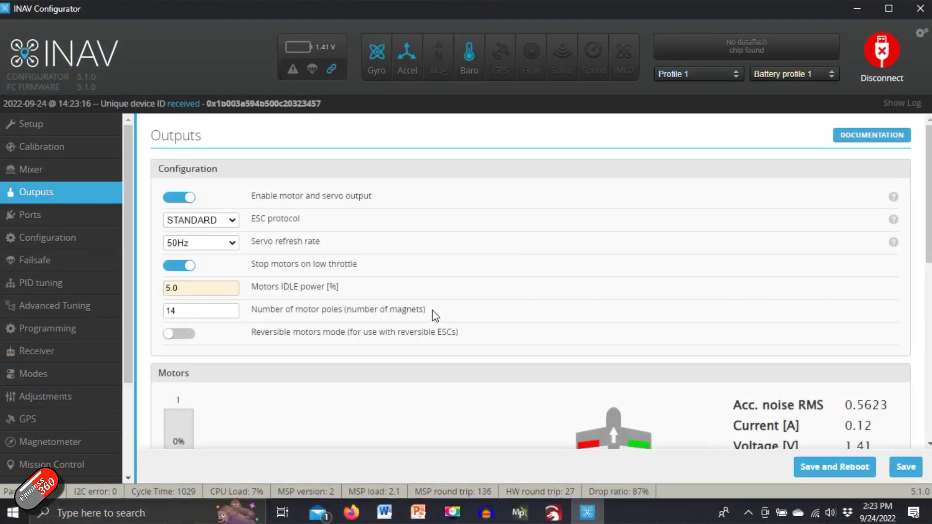
{"action": "scroll", "coordinate": [436, 316], "scroll_direction": "down", "scroll_amount": 7}
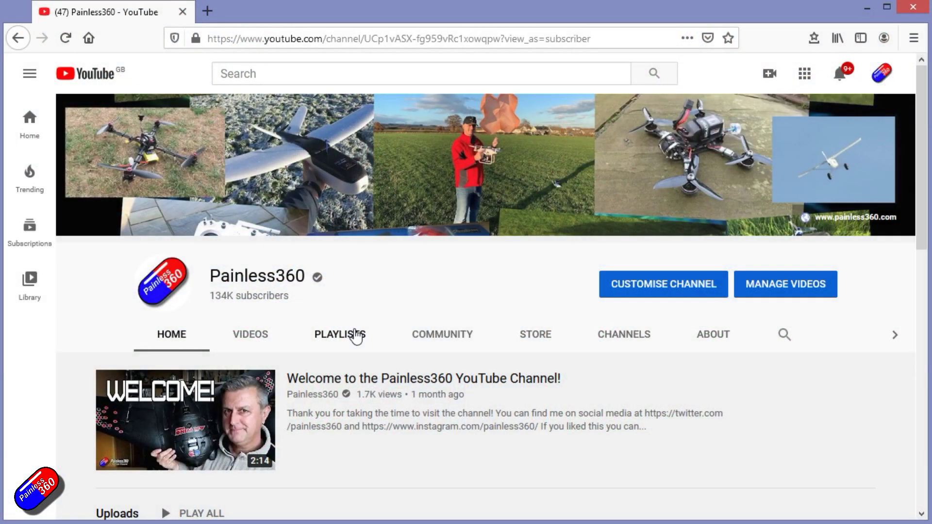
- Open the channel's INAV for Beginners (2020) playlist and pause episode 1 at 0:00
{"action": "left_click", "coordinate": [357, 334]}
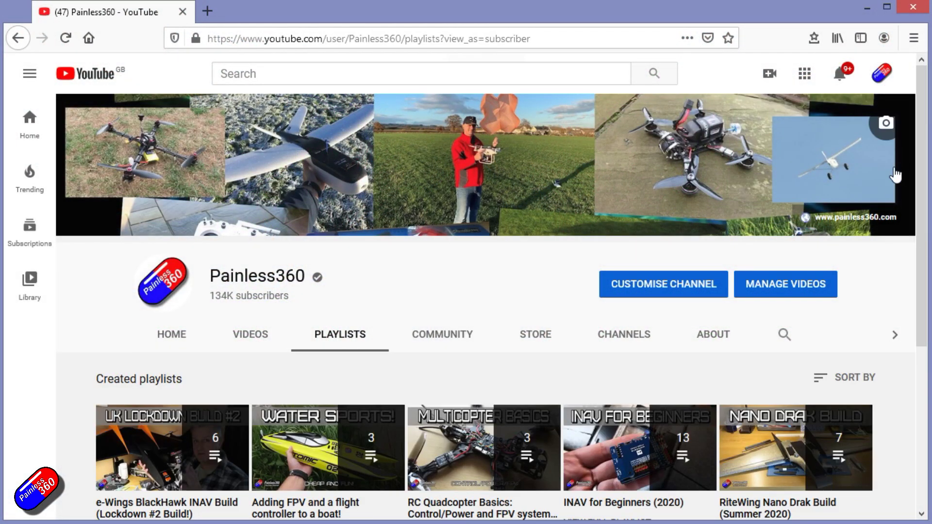
{"action": "scroll", "coordinate": [923, 204], "scroll_direction": "down", "scroll_amount": 10}
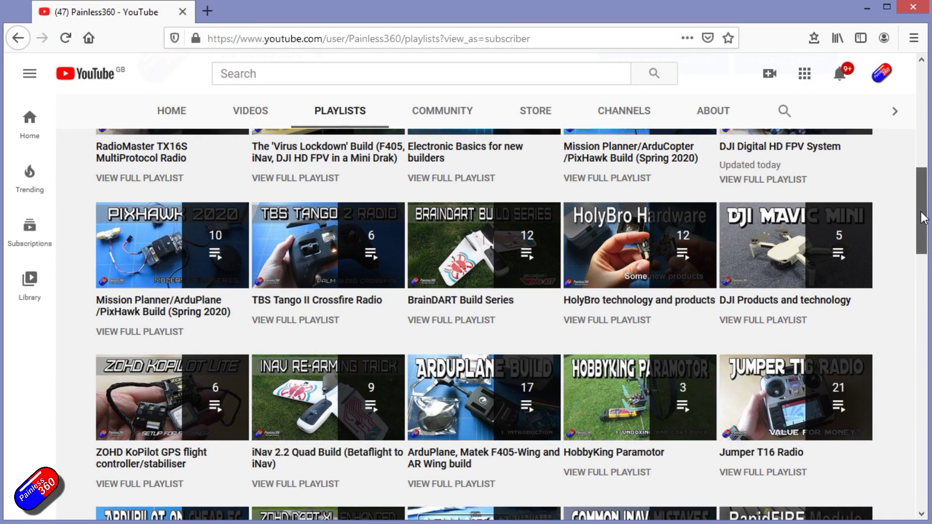
{"action": "left_click_drag", "start_coordinate": [923, 218], "coordinate": [921, 271]}
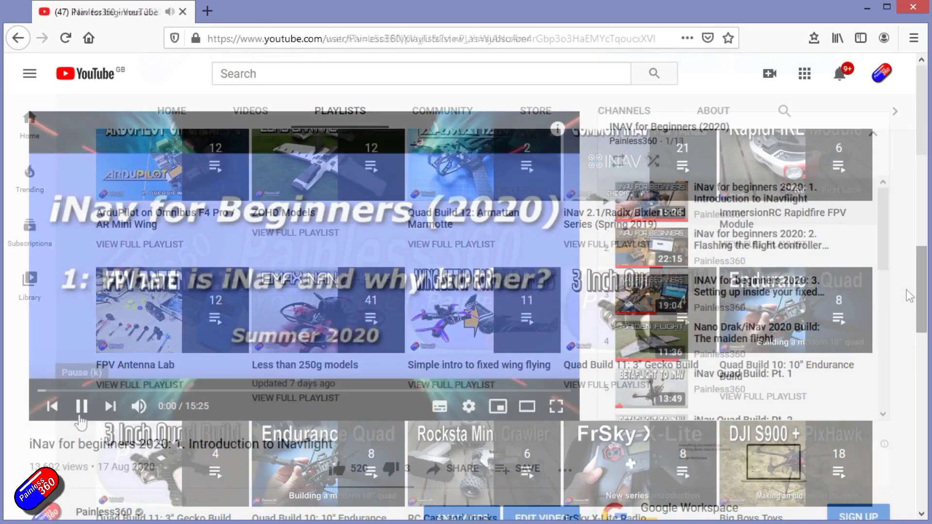
{"action": "left_click", "coordinate": [80, 413]}
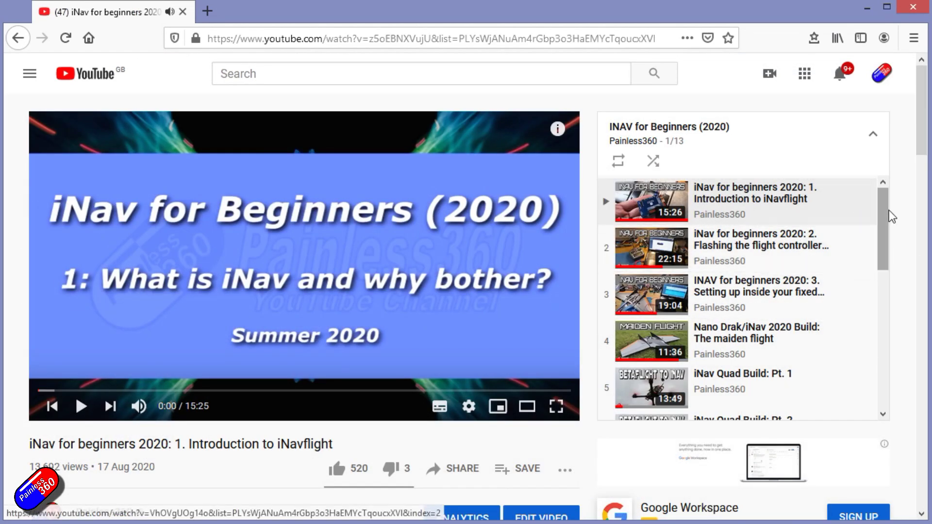